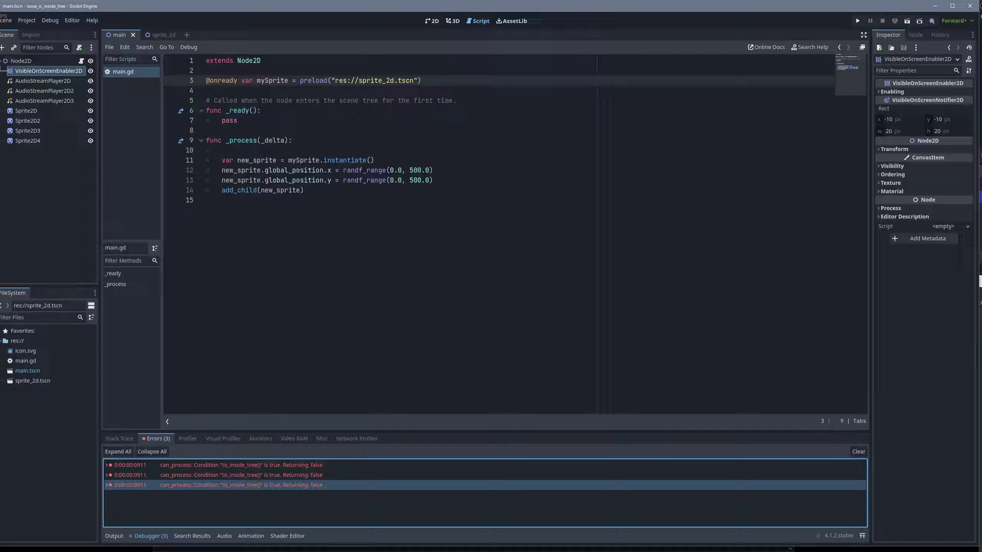
- Run and stop the sprite-spawning scene, then switch to GitHub issue #22596
left_click(323, 171)
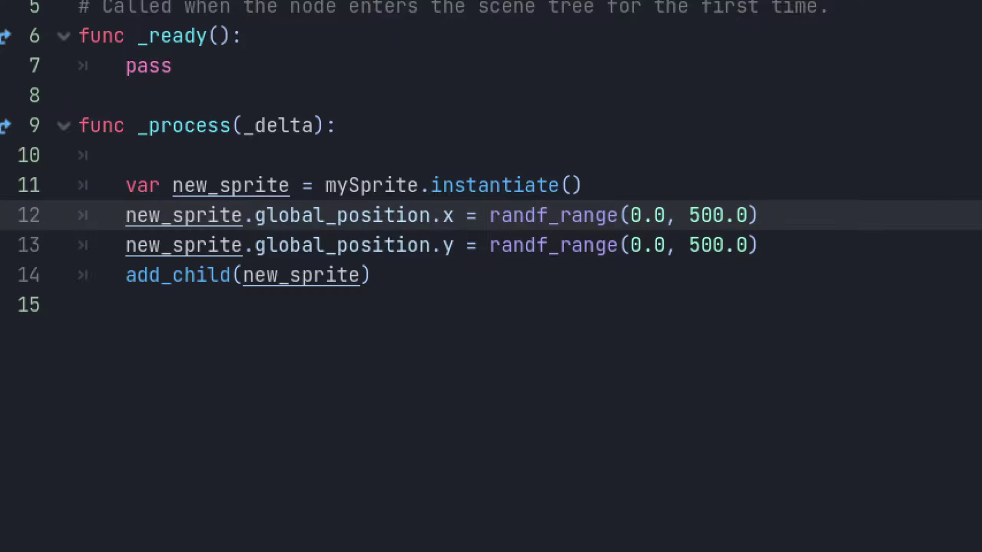
key("F5")
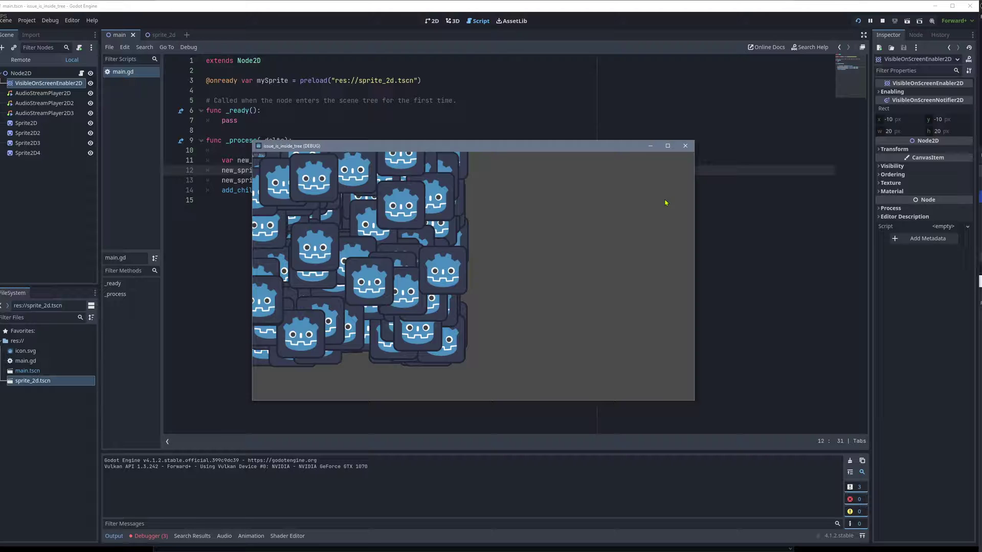
key("F8")
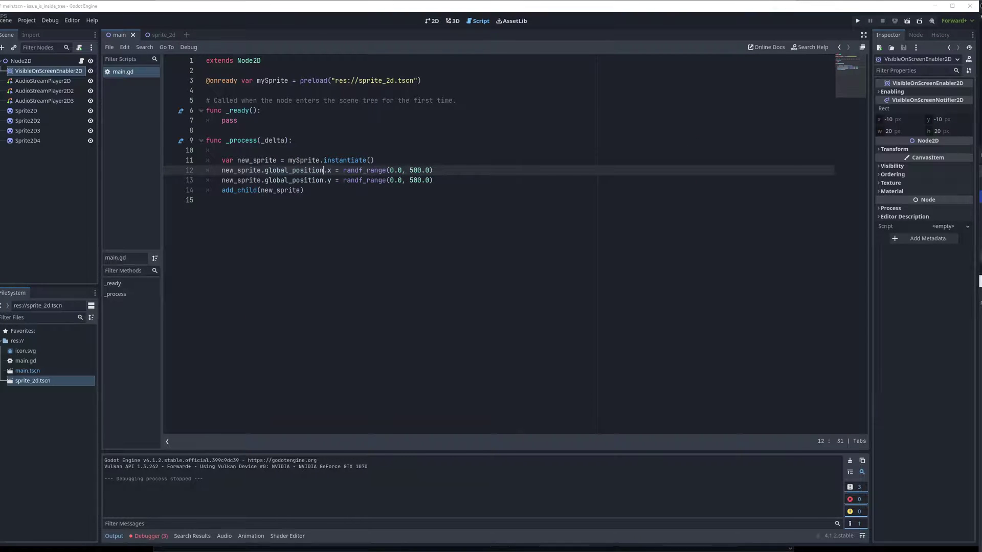
key("alt+Tab")
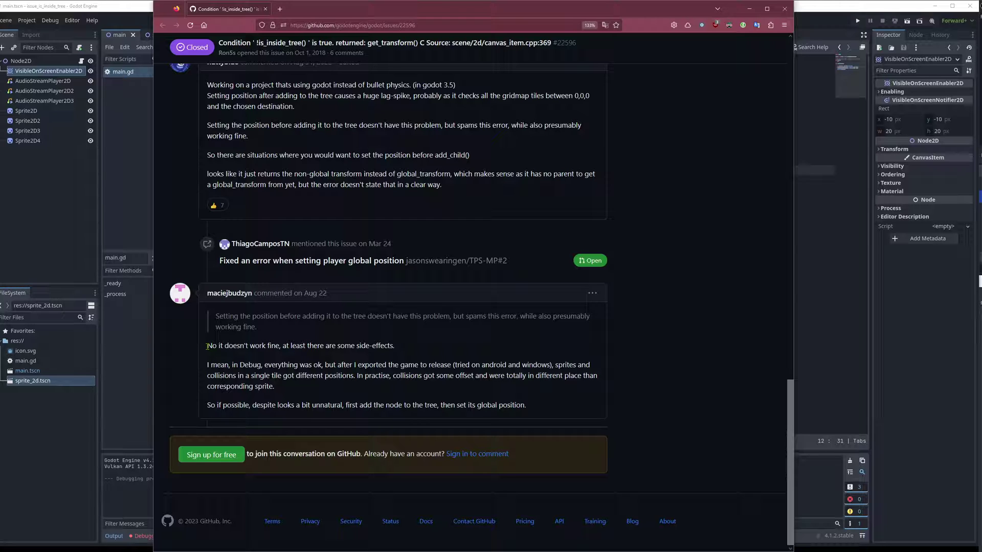
- Read the GitHub reply advising to add the node to the tree before positioning it
left_click_drag(207, 346, 395, 346)
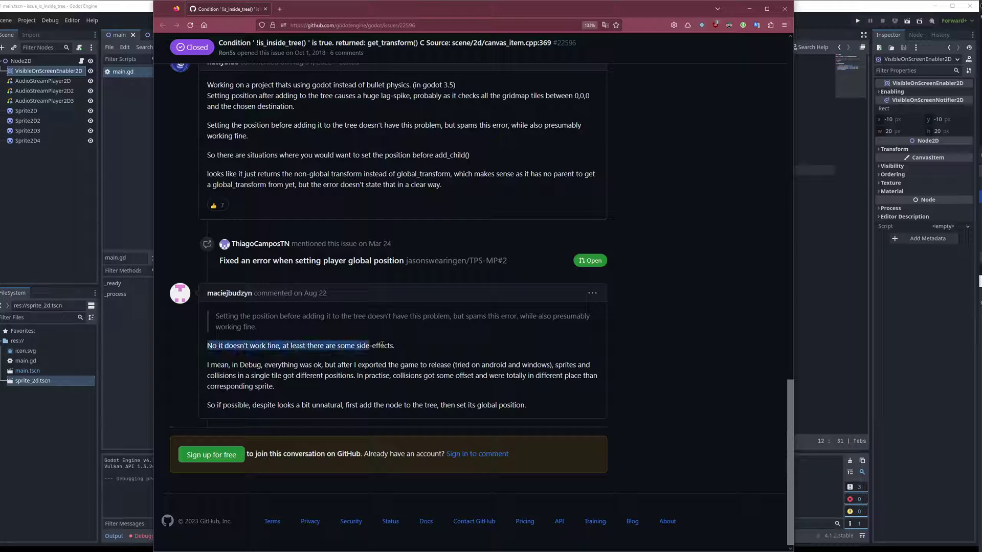
left_click(844, 305)
key("alt+Tab")
double_click(568, 365)
double_click(222, 375)
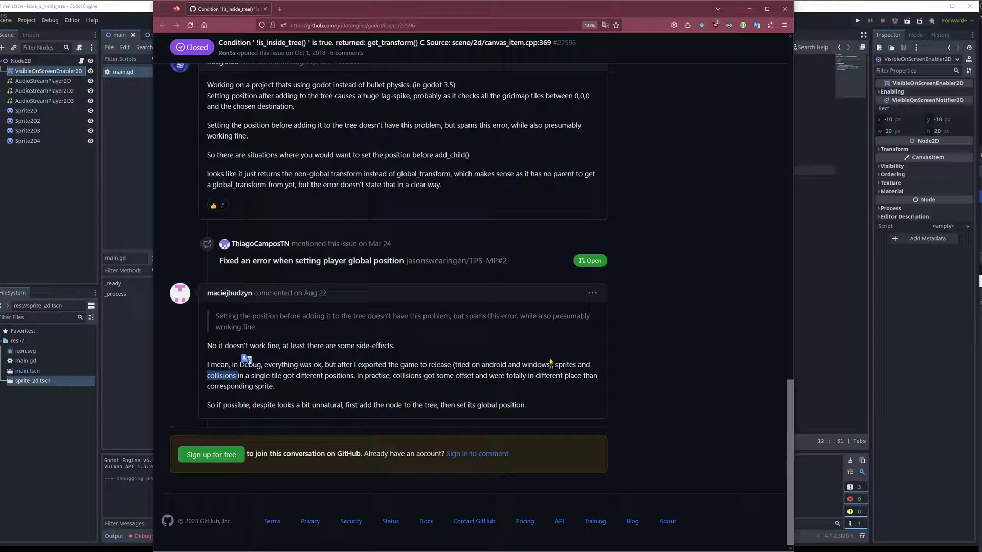
left_click(924, 332)
- Move add_child(new_sprite) above the global_position lines in main.gd
left_click(356, 198)
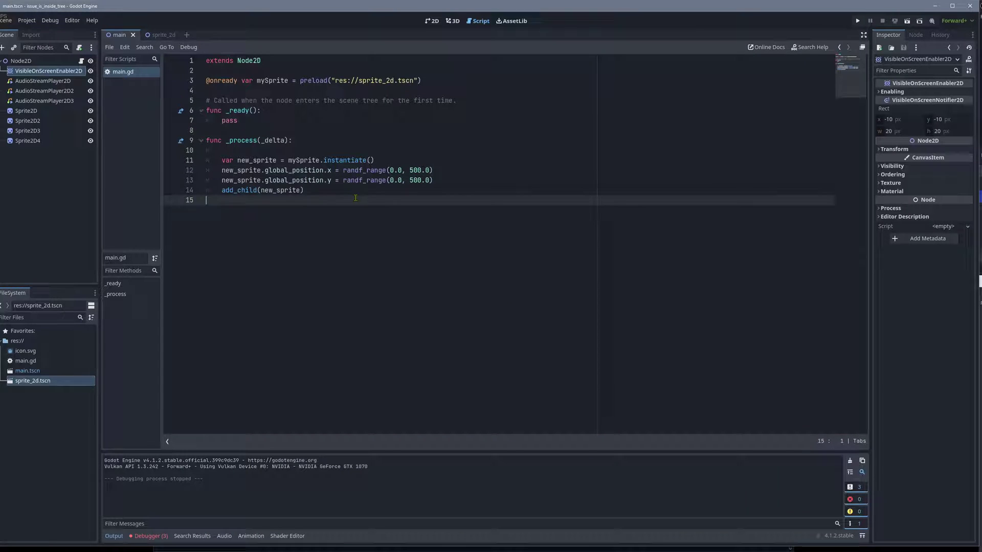
key("Up")
key("shift+Home")
key("ctrl+x")
key("Up")
key("Up")
key("ctrl+v")
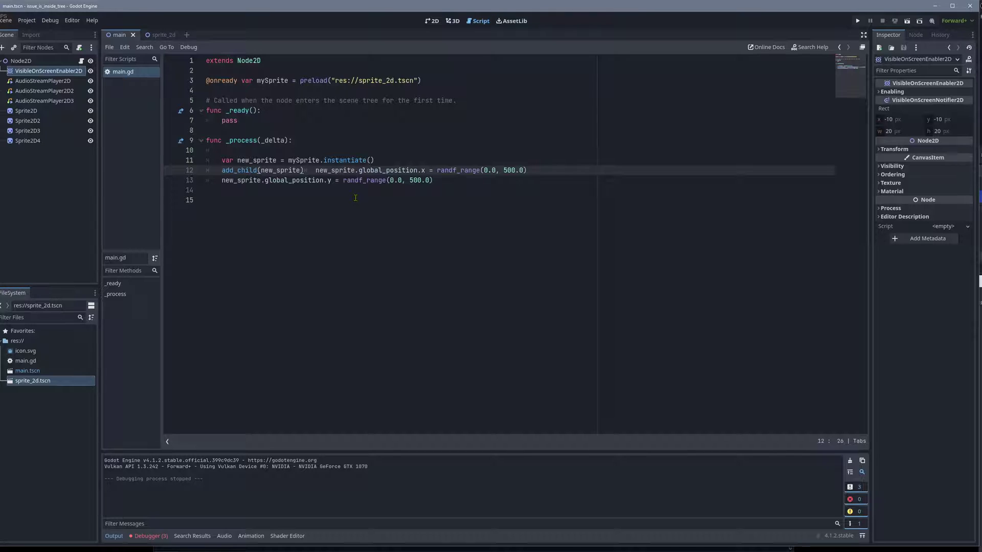
key("Return")
key("shift+Left")
key("shift+Left")
key("BackSpace")
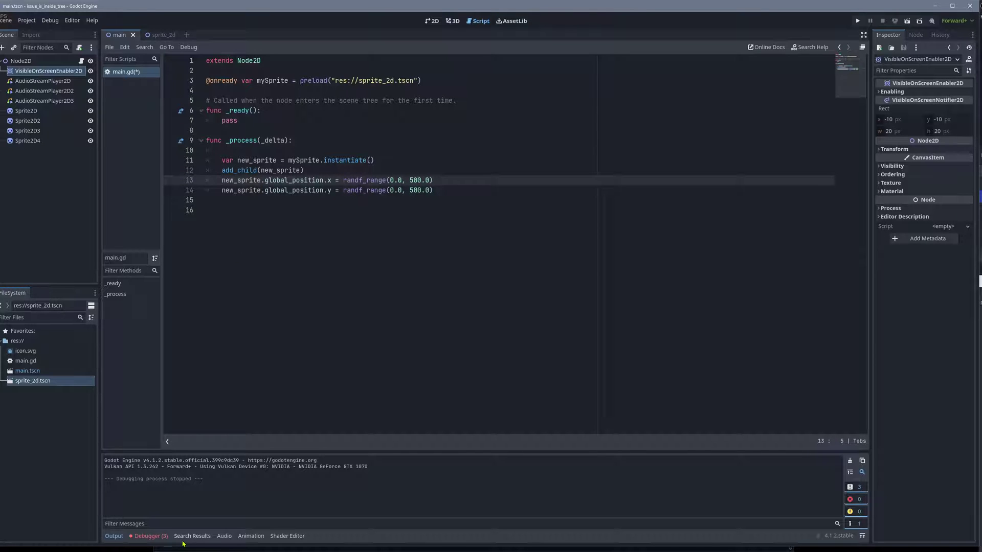
left_click(149, 535)
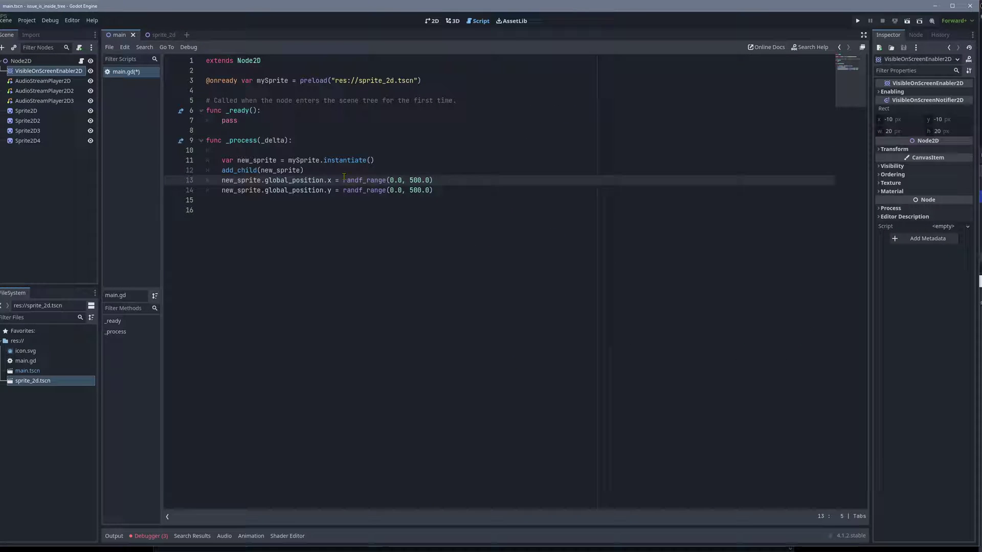
- Rerun and stop the scene, then review the Debugger's is_inside_tree errors
left_click(342, 171)
key("F5")
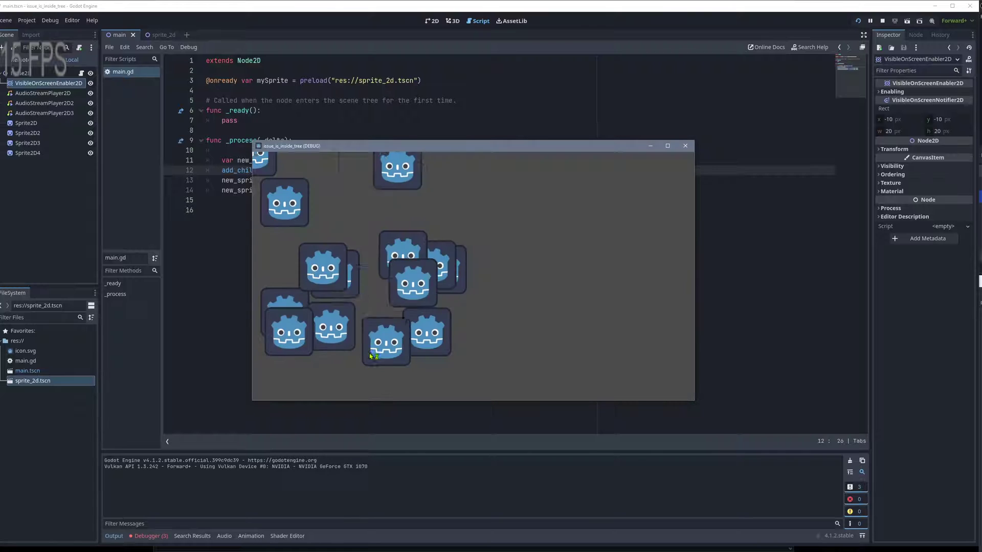
key("F8")
left_click(146, 537)
left_click(165, 439)
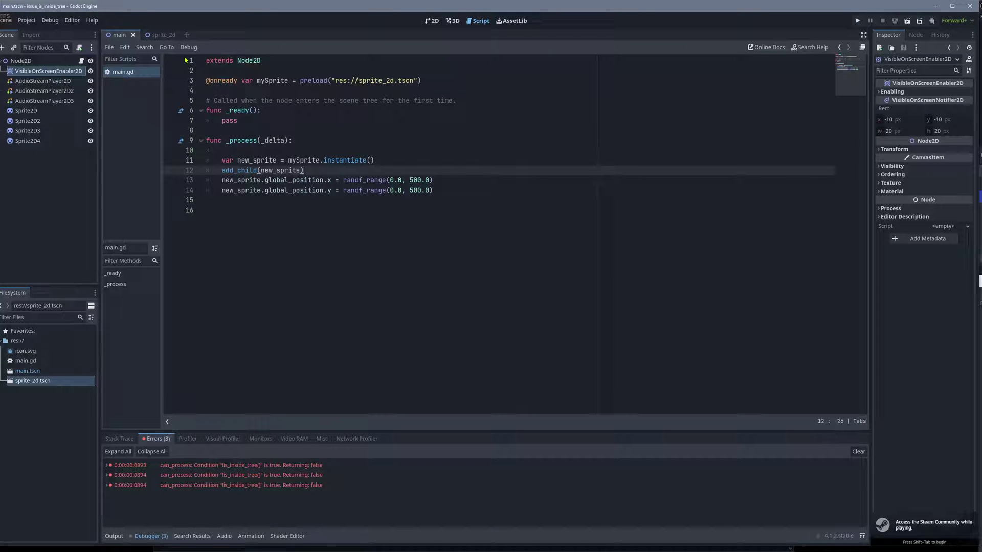
- Drag VisibleOnScreenEnabler2D below AudioStreamPlayer2D3 in the Scene dock
left_click_drag(43, 70, 40, 106)
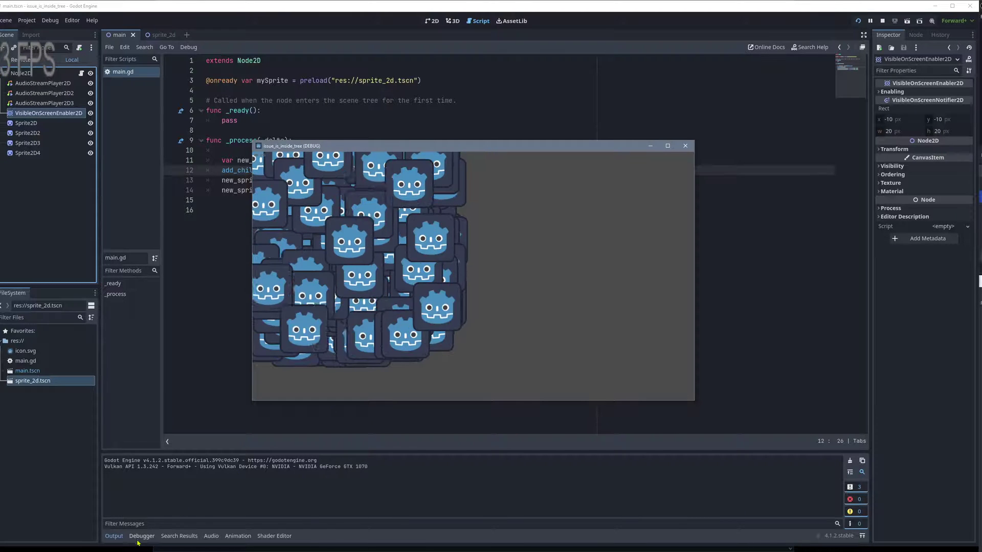
- Stop the game from the Debugger, confirming no errors, and inspect AudioStreamPlayer2D2
left_click(170, 439)
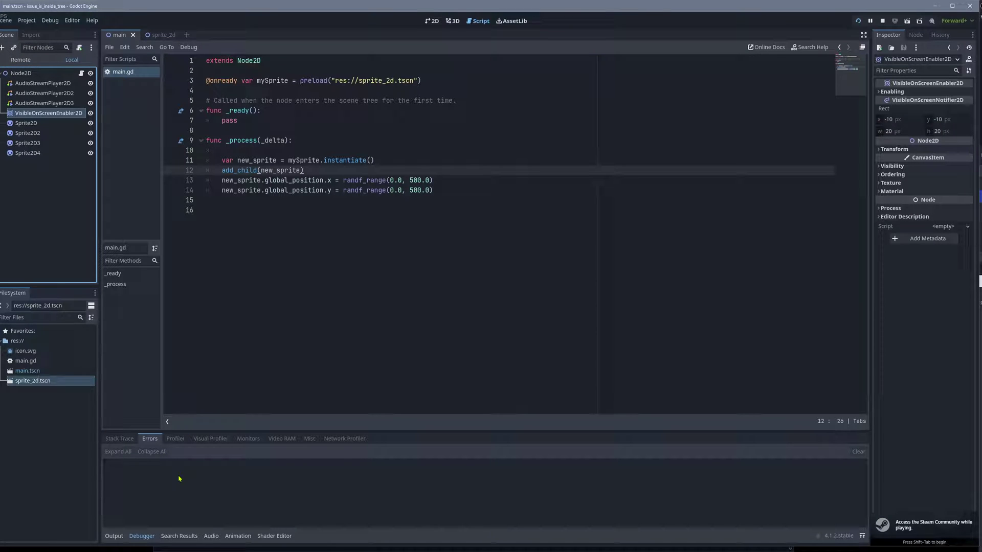
left_click(882, 22)
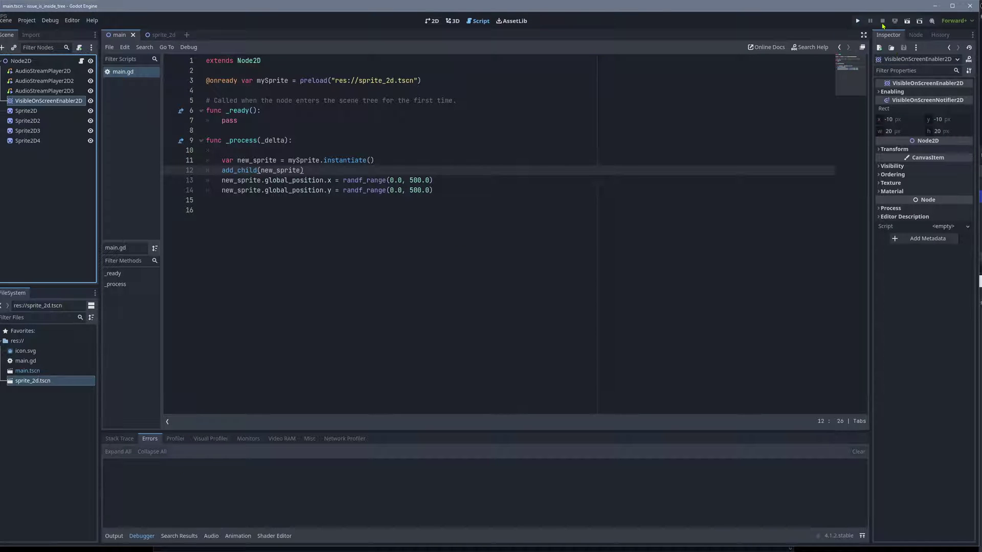
left_click(50, 81)
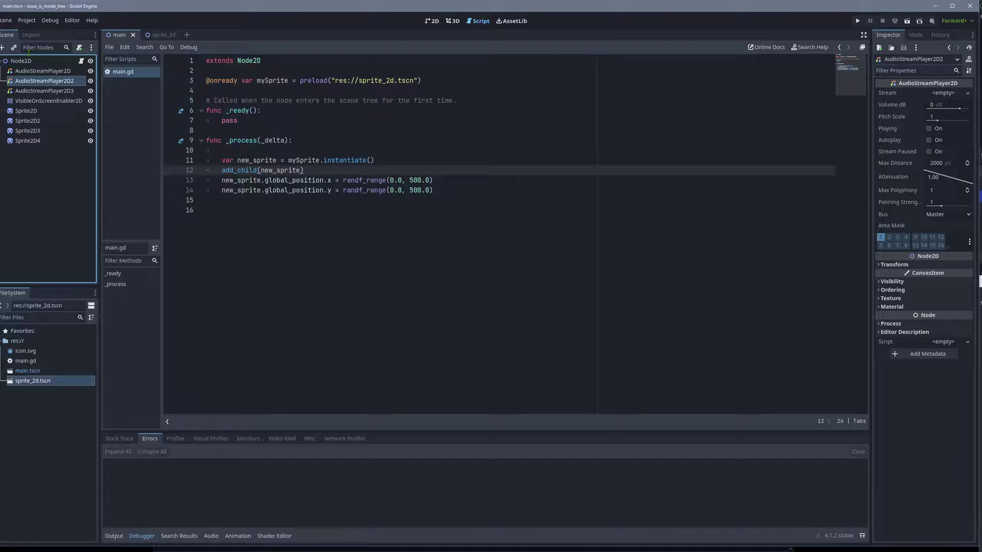
- Move VisibleOnScreenEnabler2D back to the top of Node2D's children
left_click(208, 80)
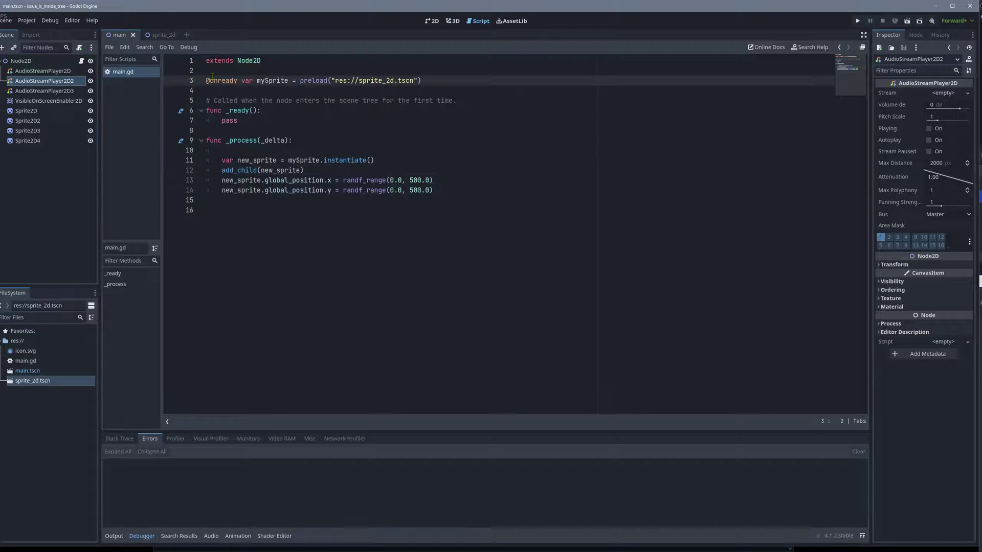
left_click(32, 112)
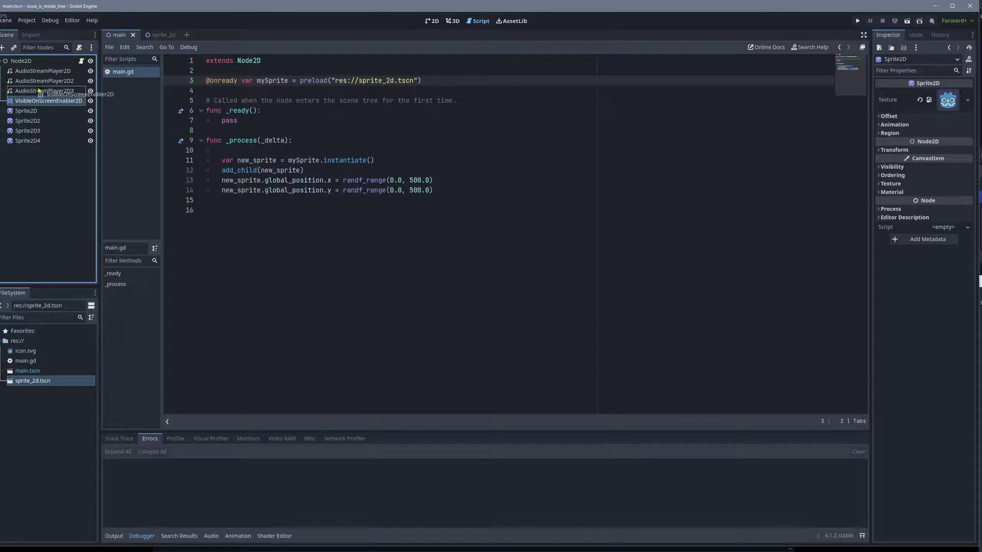
left_click_drag(42, 101, 38, 68)
left_click(35, 91)
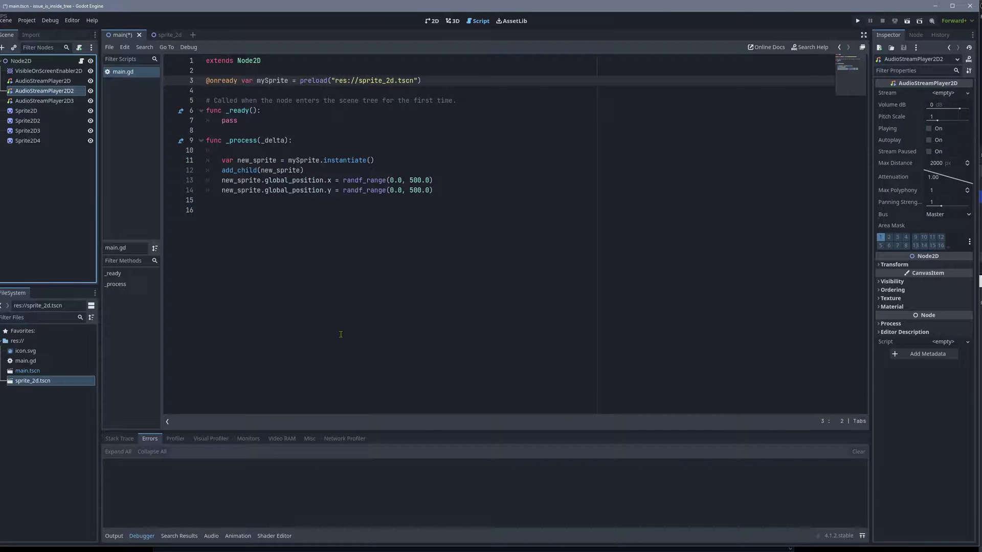
left_click(325, 311)
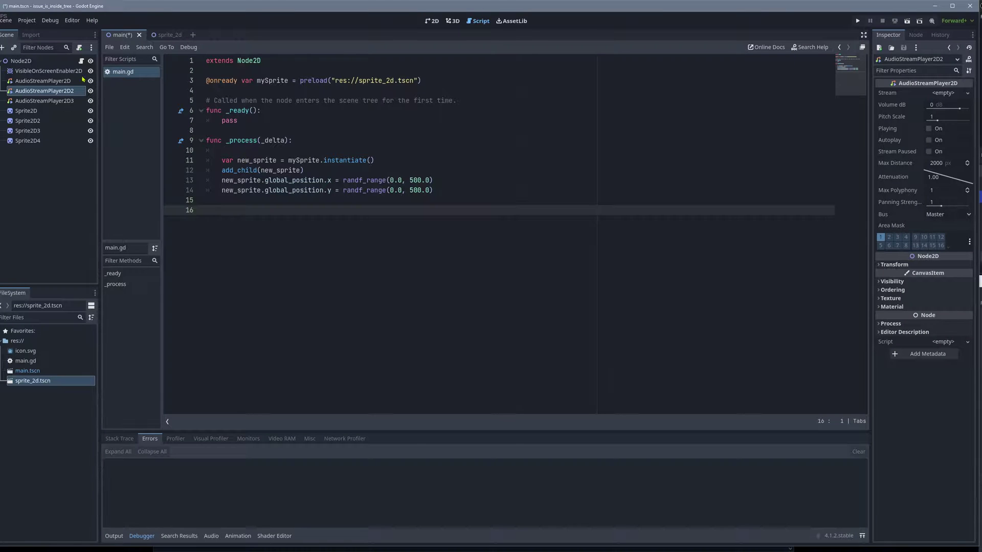
- Rerun and stop the scene, showing three can_process "!is_inside_tree()" errors
left_click(53, 72)
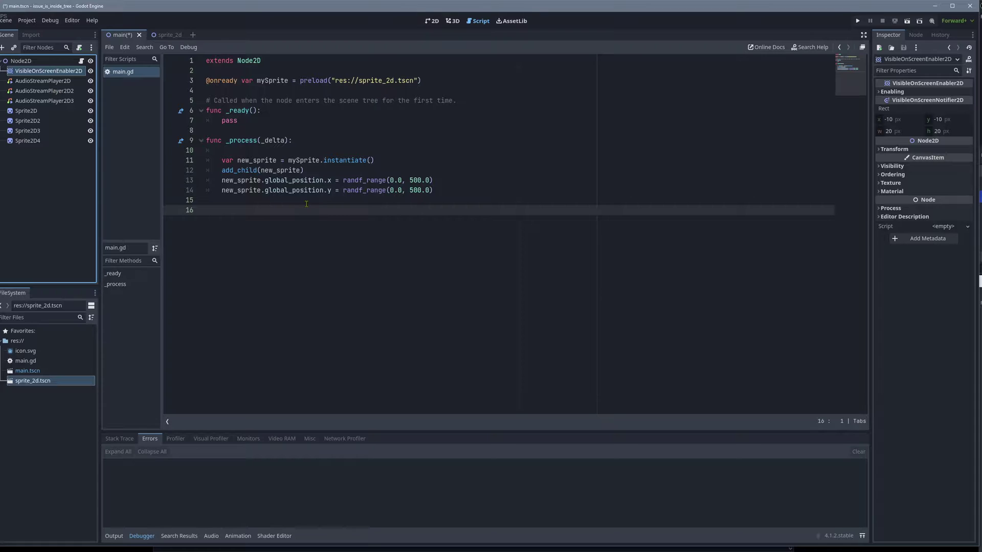
key("F5")
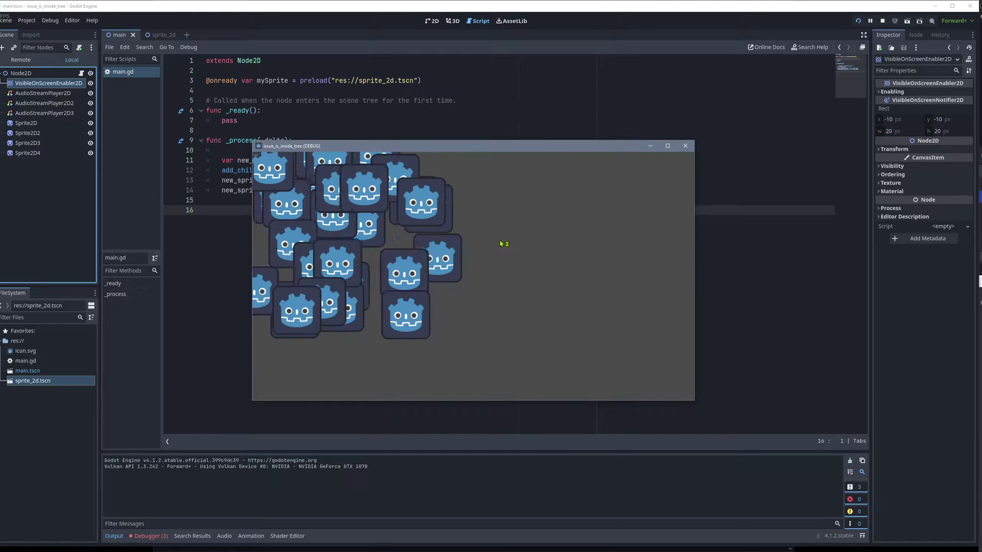
key("F8")
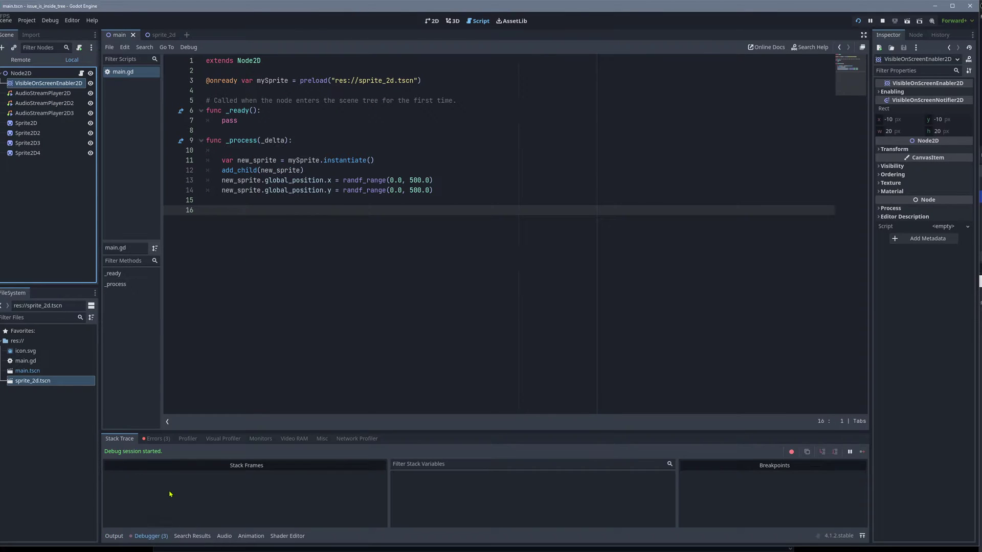
left_click(157, 438)
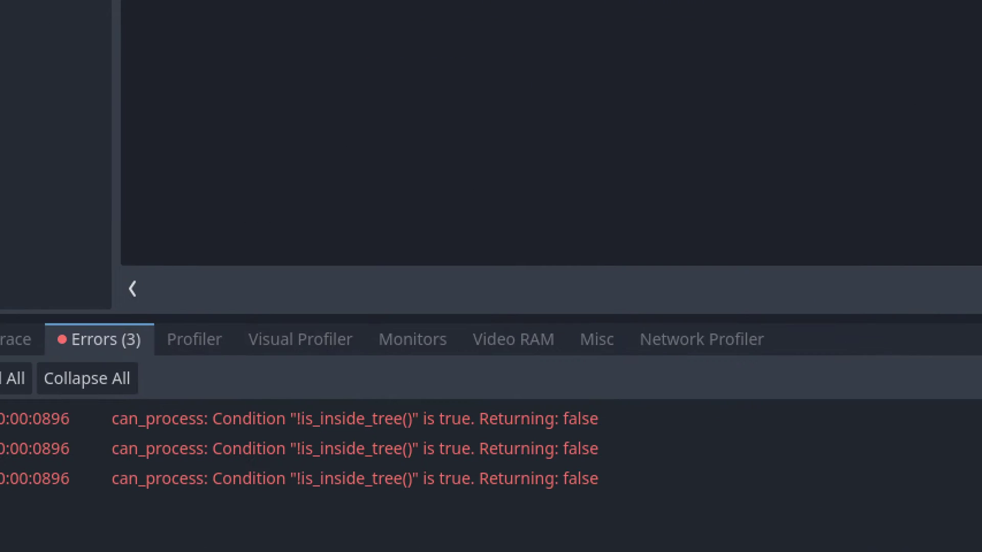